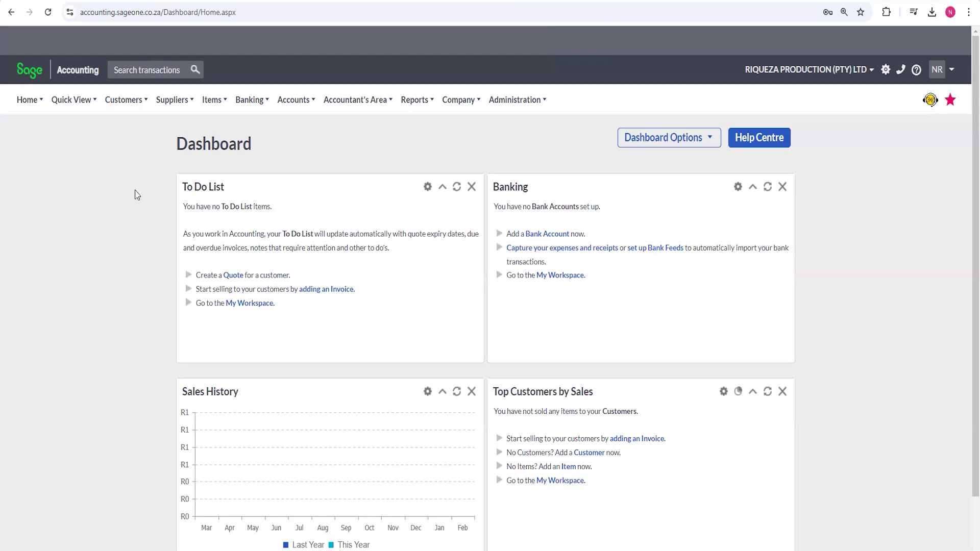
Start a new bank account named FNB CHEQUE with Cheque as its default payment method
{"action": "left_click", "coordinate": [256, 102]}
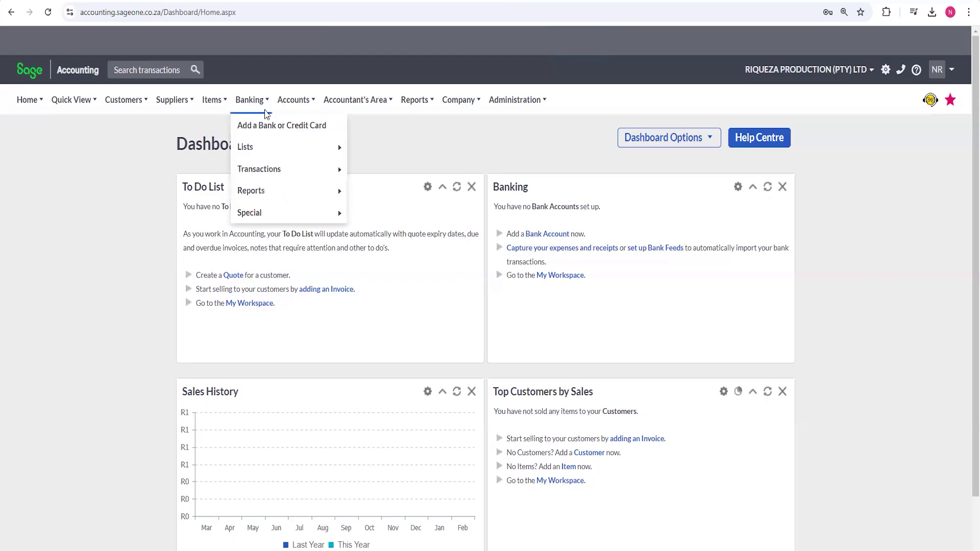
{"action": "left_click", "coordinate": [274, 128]}
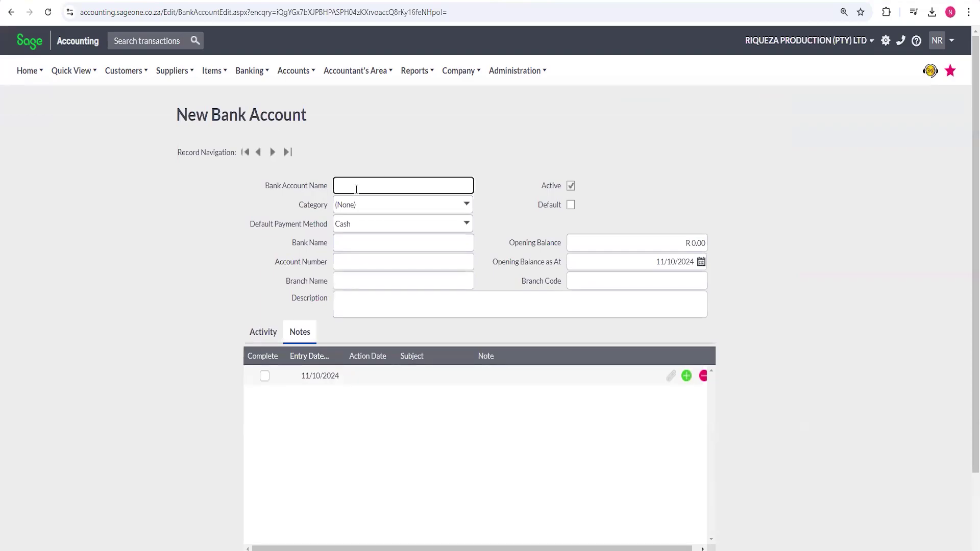
{"action": "type", "text": "FNB"}
{"action": "type", "text": "c"}
{"action": "type", "text": "C"}
{"action": "type", "text": "HEQUE"}
{"action": "left_click", "coordinate": [466, 231]}
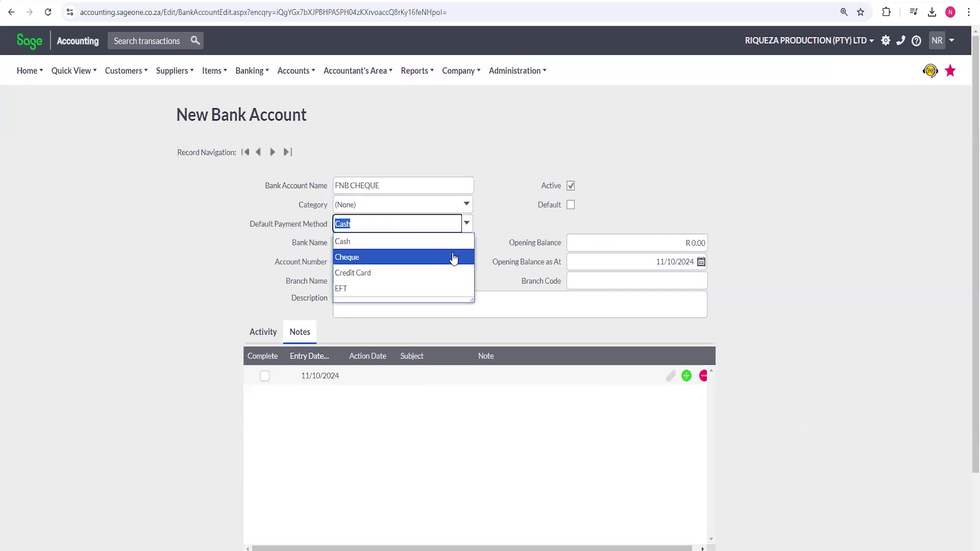
{"action": "left_click", "coordinate": [453, 258]}
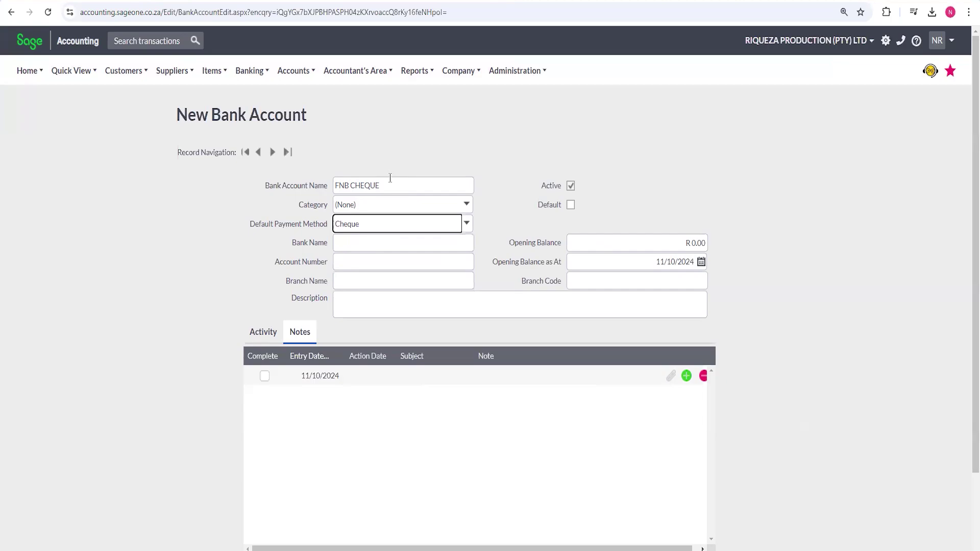
Set the new account's bank name to FNB and fill in its account number
{"action": "left_click", "coordinate": [373, 243]}
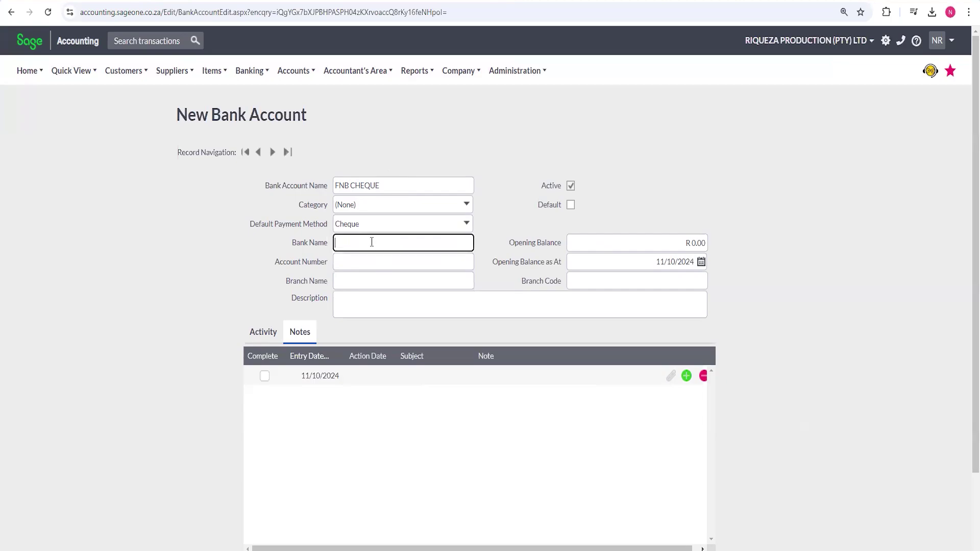
{"action": "left_click", "coordinate": [414, 312]}
{"action": "left_click", "coordinate": [366, 264]}
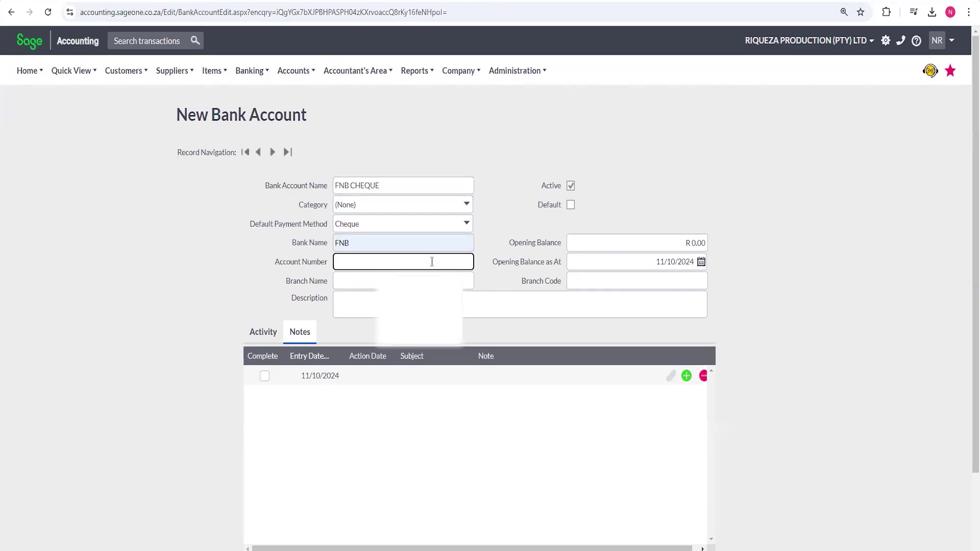
{"action": "type", "text": "63"}
Enter Sunny Side as the branch name and 250655 as the branch code, and save the bank account
{"action": "left_click", "coordinate": [417, 285]}
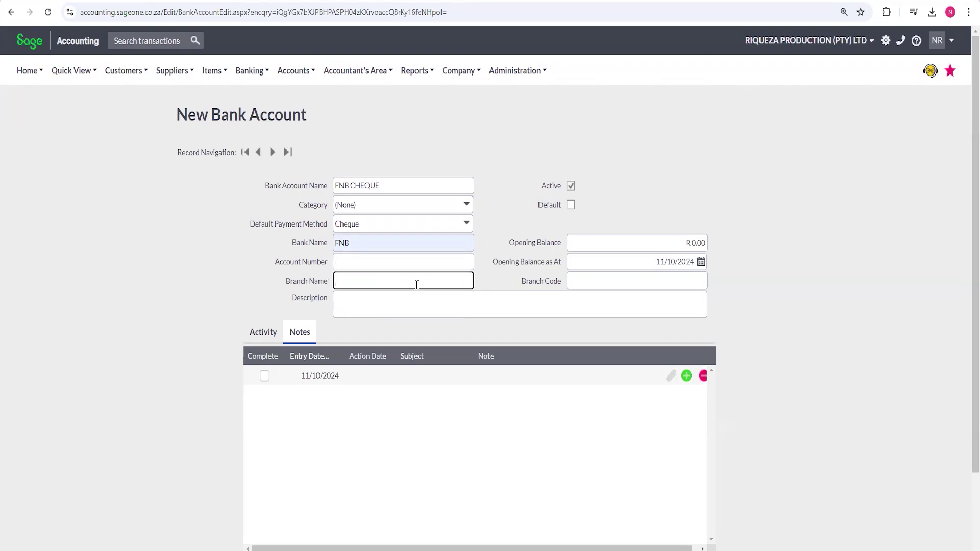
{"action": "type", "text": "Sunny Side"}
{"action": "left_click", "coordinate": [636, 285]}
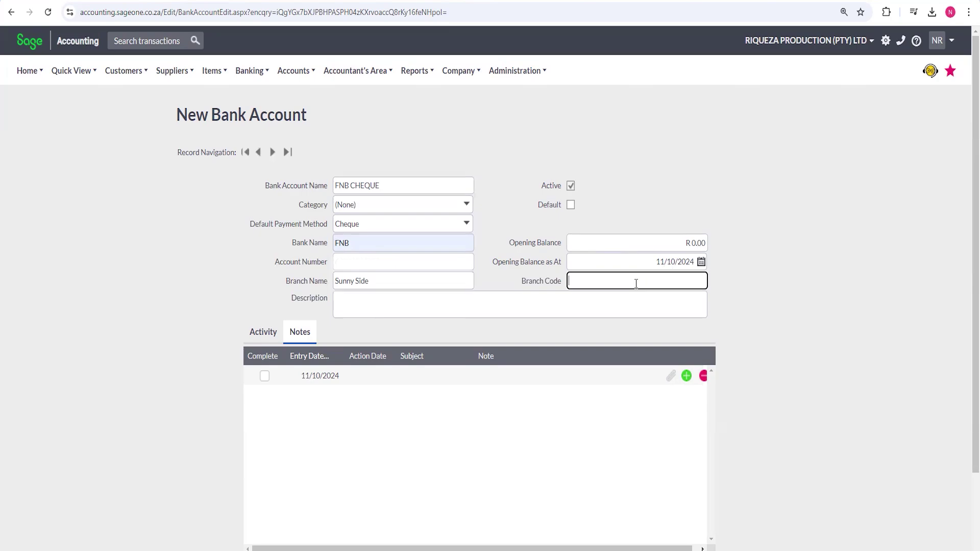
{"action": "type", "text": "250655"}
{"action": "scroll", "coordinate": [965, 284], "scroll_direction": "down", "scroll_amount": 3}
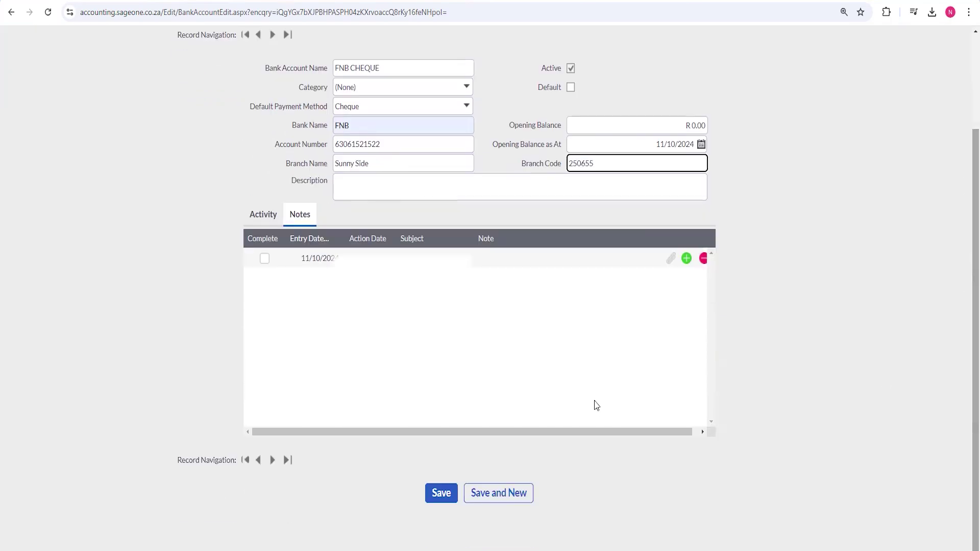
{"action": "left_click", "coordinate": [440, 495]}
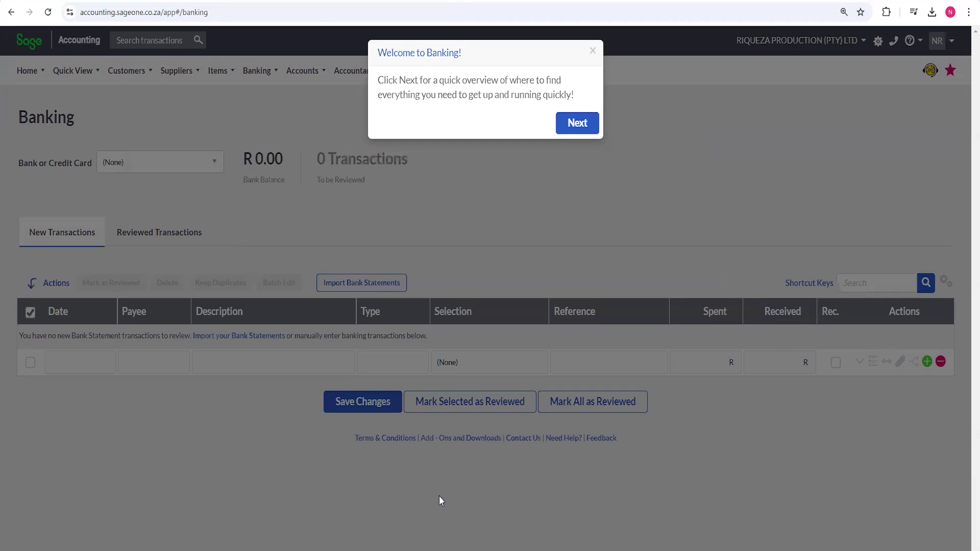
Go through all the tips of the Banking welcome guide and close it
{"action": "left_click", "coordinate": [581, 122]}
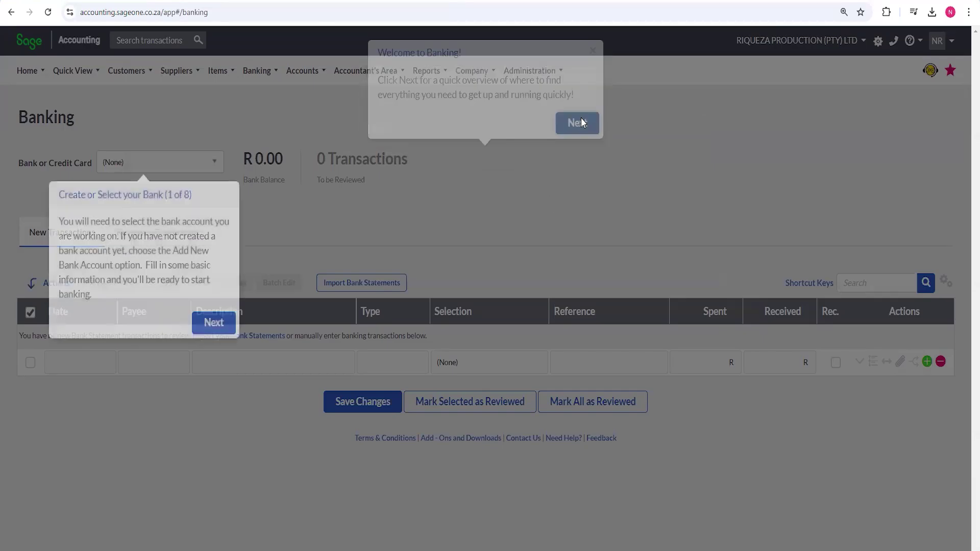
{"action": "left_click", "coordinate": [210, 328]}
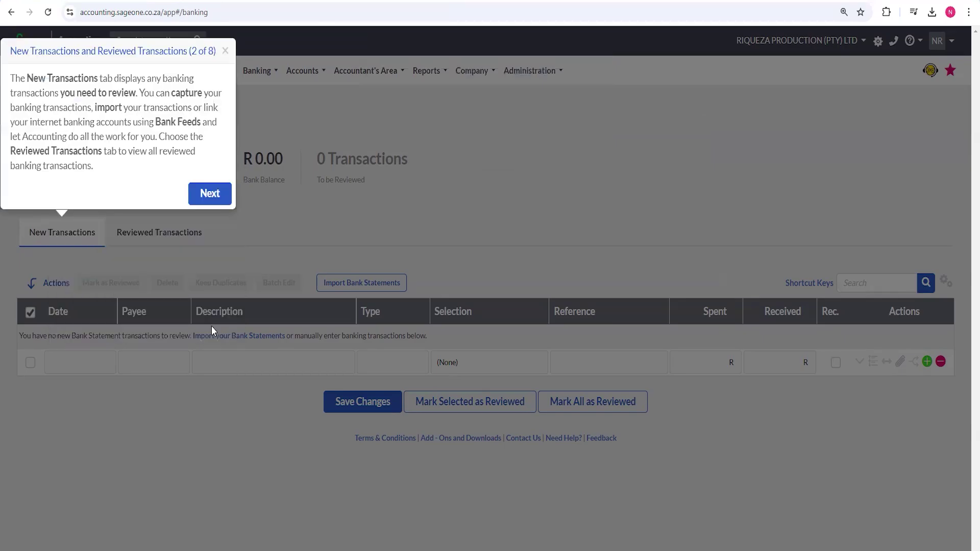
{"action": "left_click", "coordinate": [211, 193]}
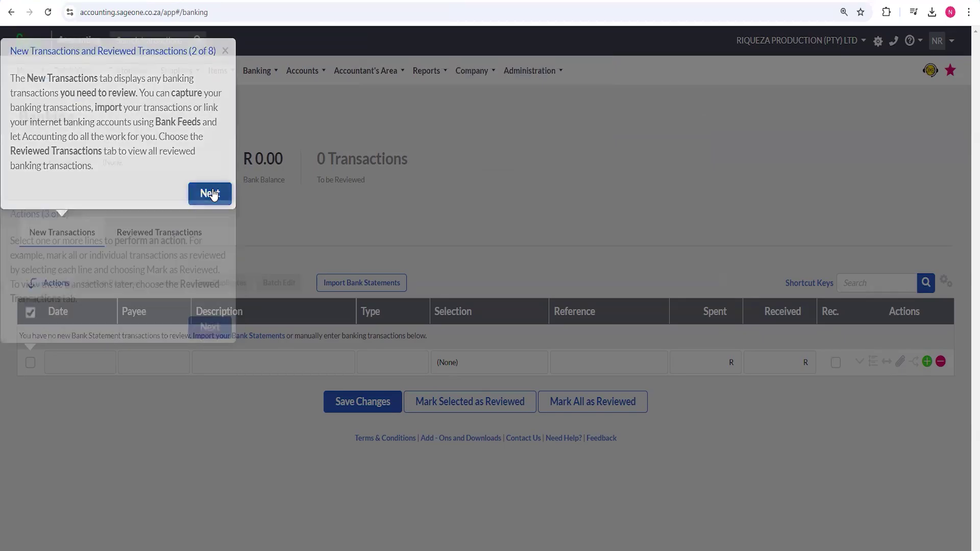
{"action": "left_click", "coordinate": [210, 323]}
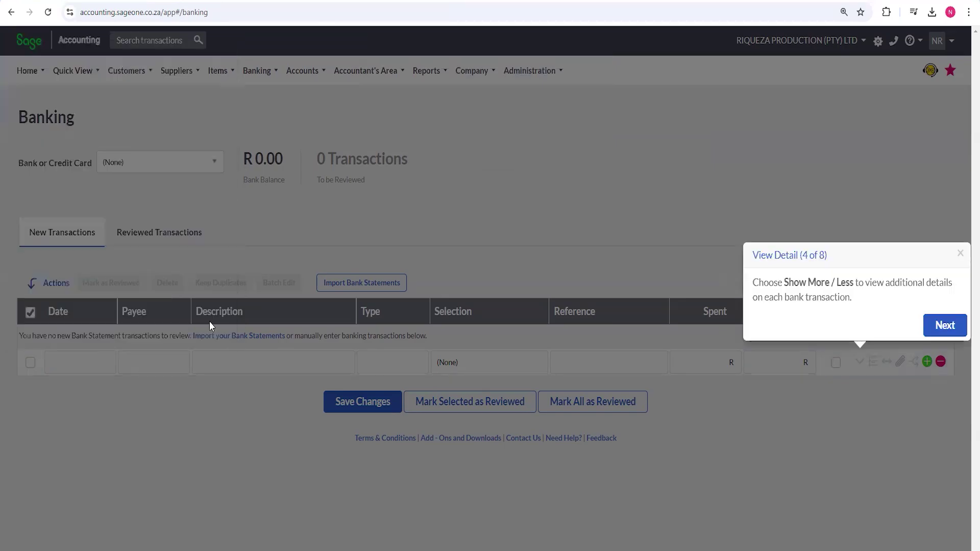
{"action": "left_click", "coordinate": [944, 327]}
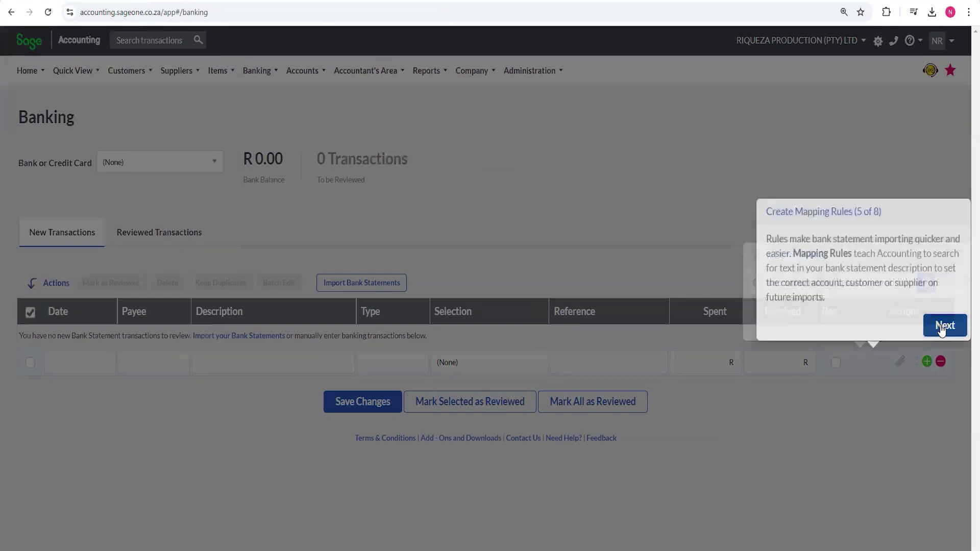
{"action": "left_click", "coordinate": [943, 330]}
{"action": "left_click", "coordinate": [942, 329]}
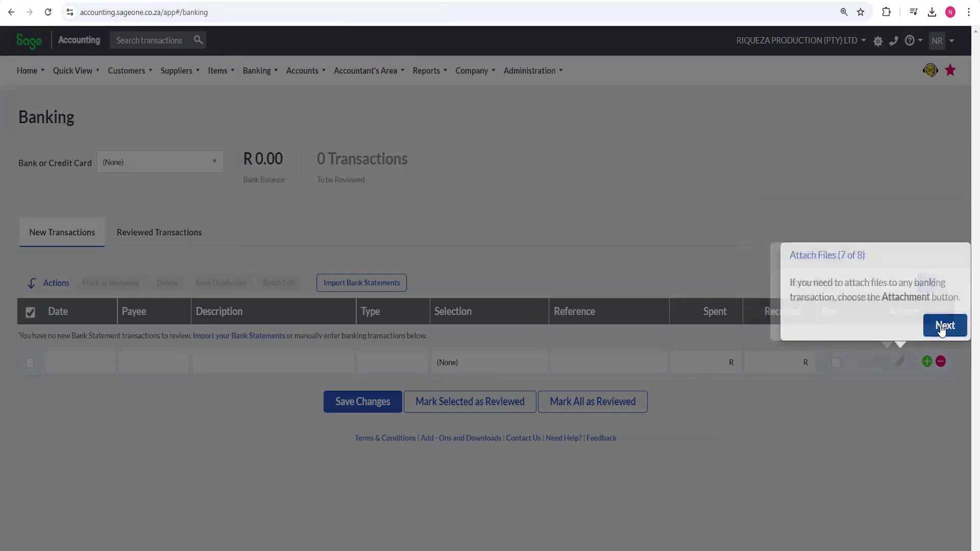
{"action": "left_click", "coordinate": [943, 329]}
{"action": "left_click", "coordinate": [942, 329]}
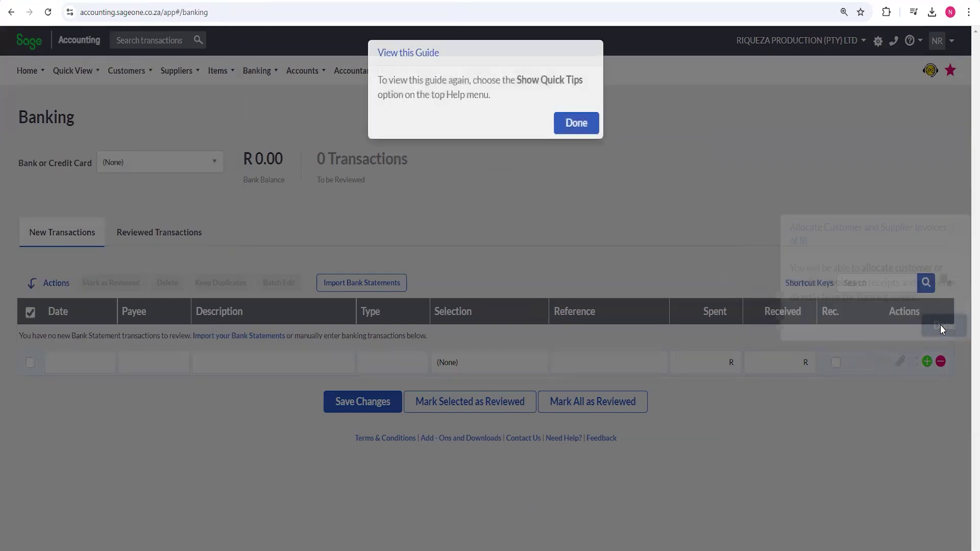
{"action": "left_click", "coordinate": [577, 123]}
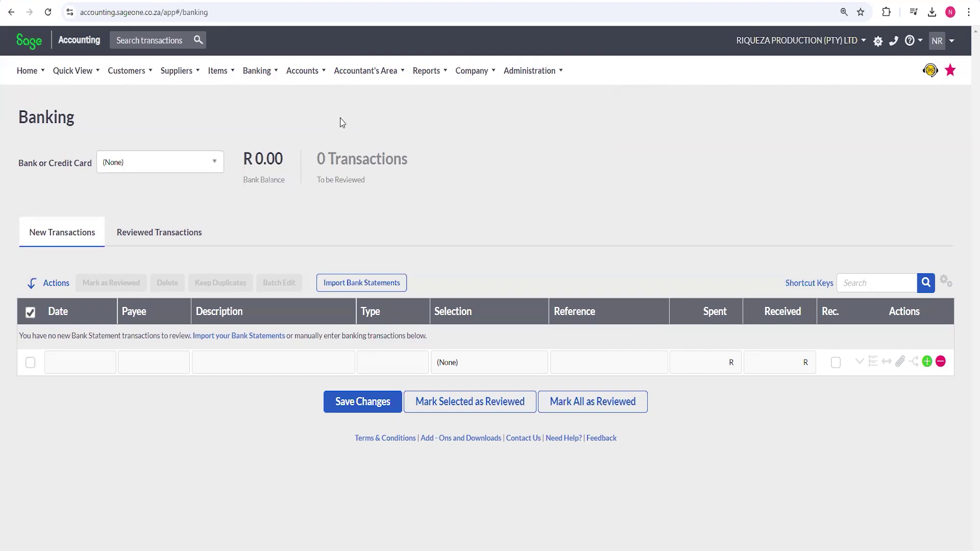
For the FNB CHEQUE account, fill in a transaction dated 01/01/2024 with payee Rain and description "WIfi connection"
{"action": "left_click", "coordinate": [217, 166]}
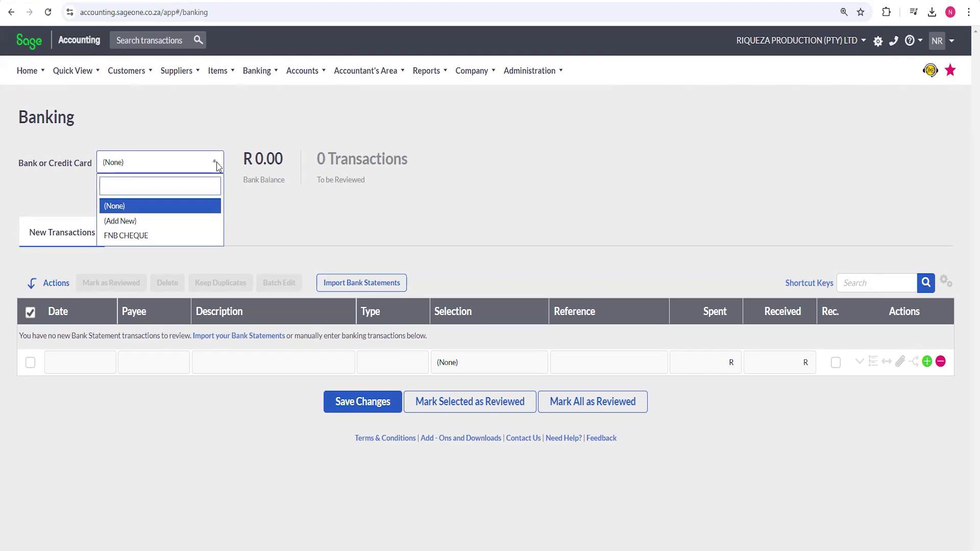
{"action": "left_click", "coordinate": [134, 236]}
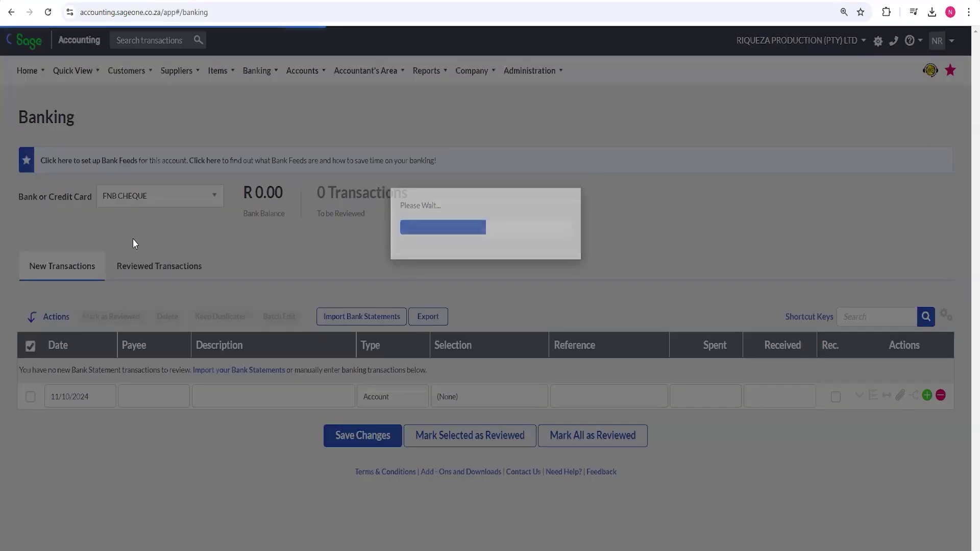
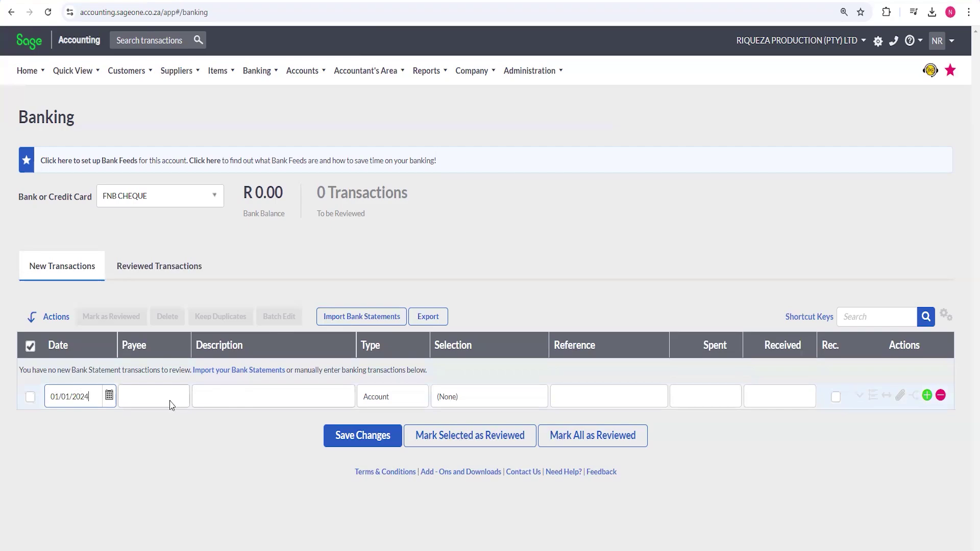
{"action": "left_click", "coordinate": [171, 401]}
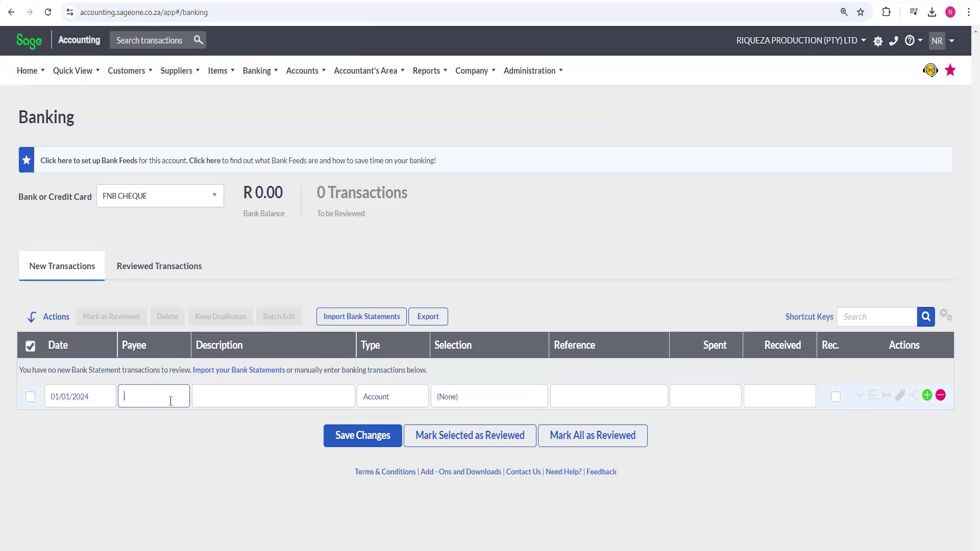
{"action": "type", "text": "Rain"}
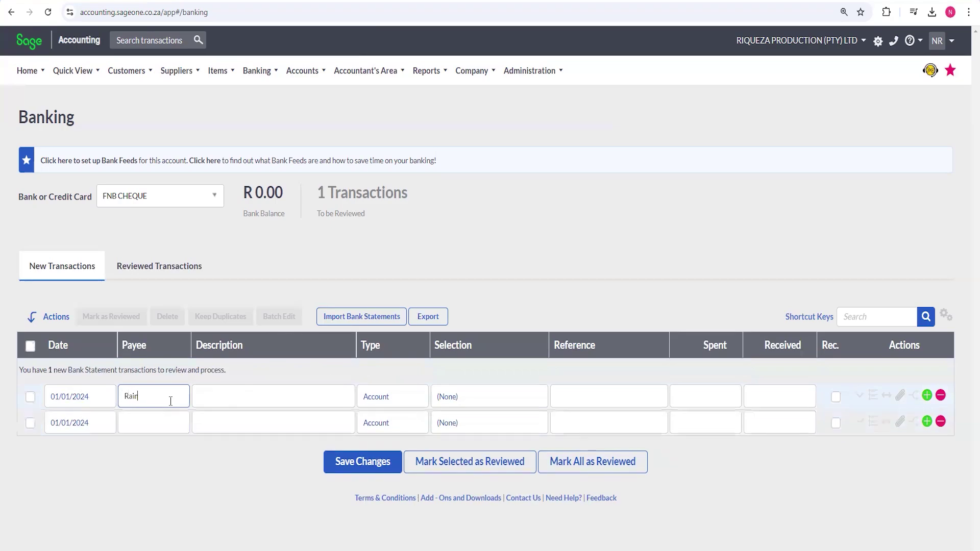
{"action": "left_click", "coordinate": [259, 401]}
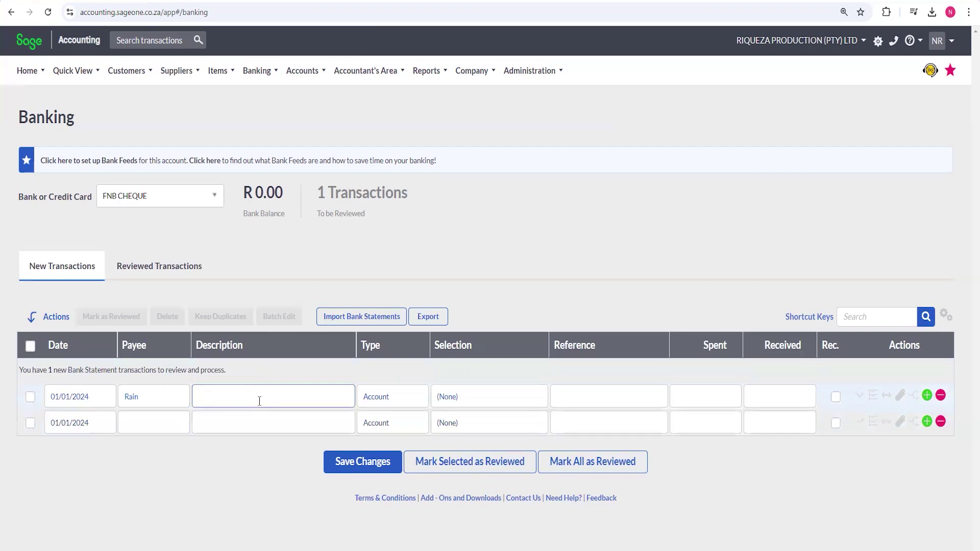
{"action": "type", "text": "WIfi connection"}
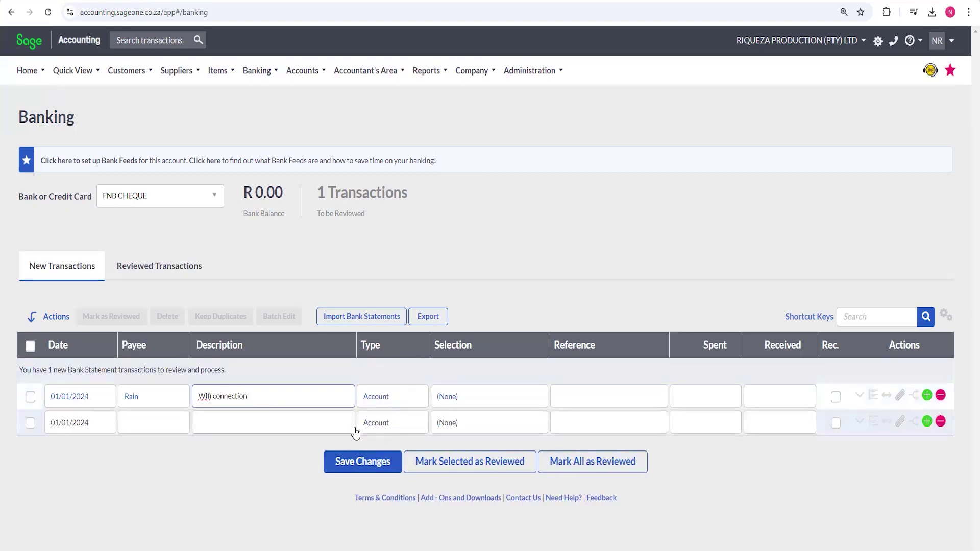
Allocate the Rain transaction to the Telephone & Internet expense account
{"action": "left_click", "coordinate": [524, 403]}
{"action": "left_click", "coordinate": [530, 403]}
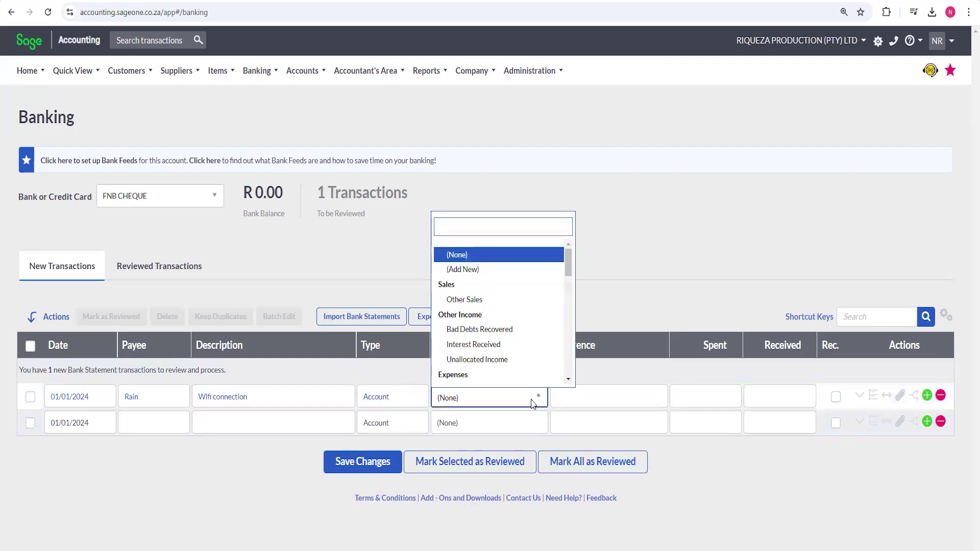
{"action": "type", "text": "inter"}
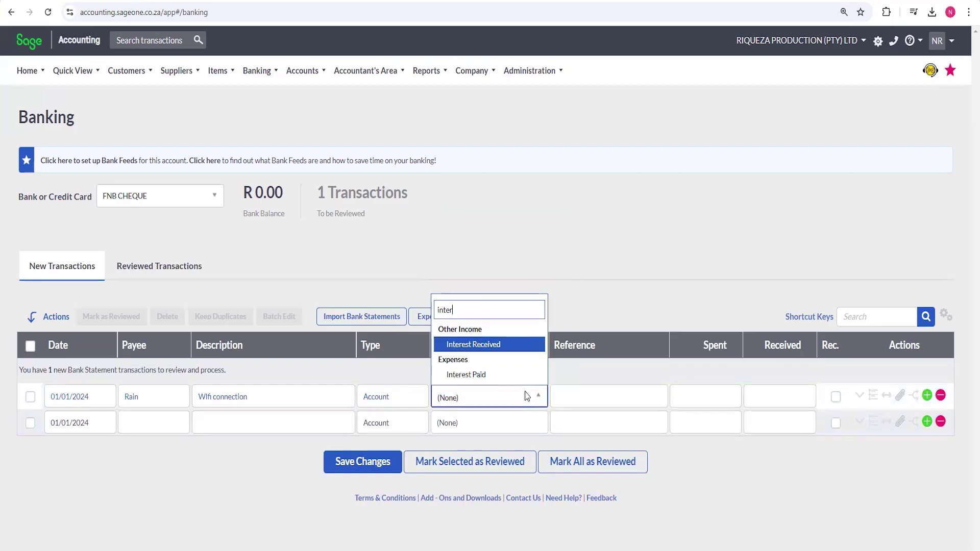
{"action": "key", "text": "BackSpace"}
{"action": "key", "text": "BackSpace"}
{"action": "key", "text": "BackSpace"}
{"action": "key", "text": "BackSpace"}
{"action": "key", "text": "BackSpace"}
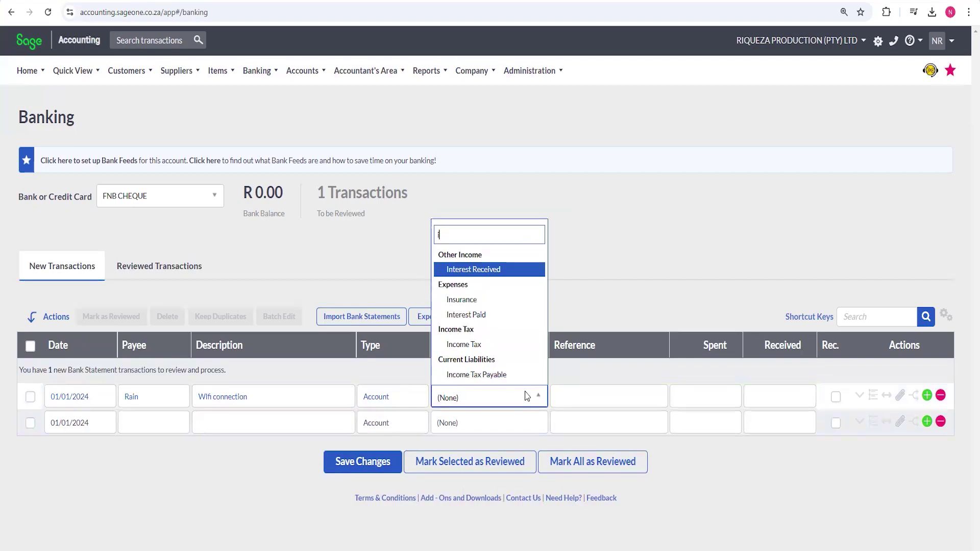
{"action": "type", "text": "te"}
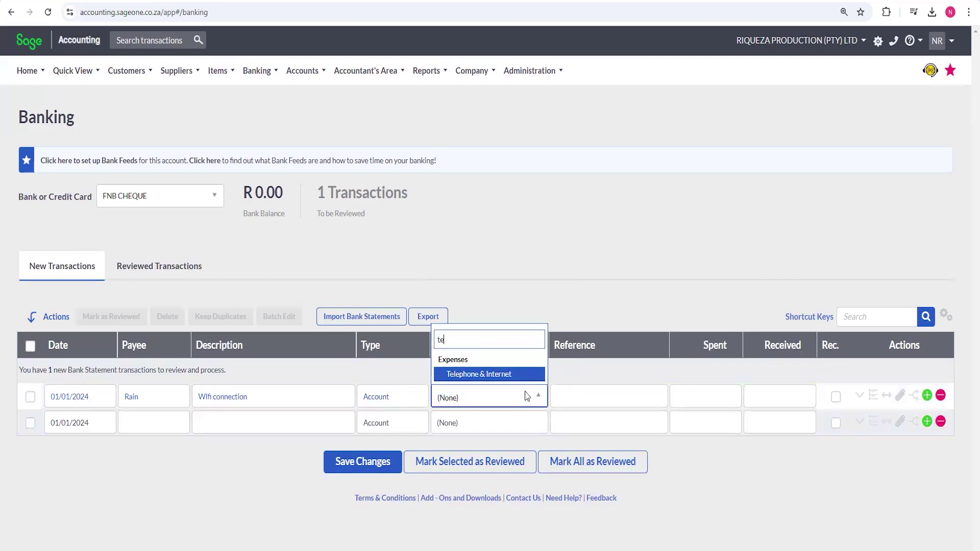
{"action": "left_click", "coordinate": [476, 377]}
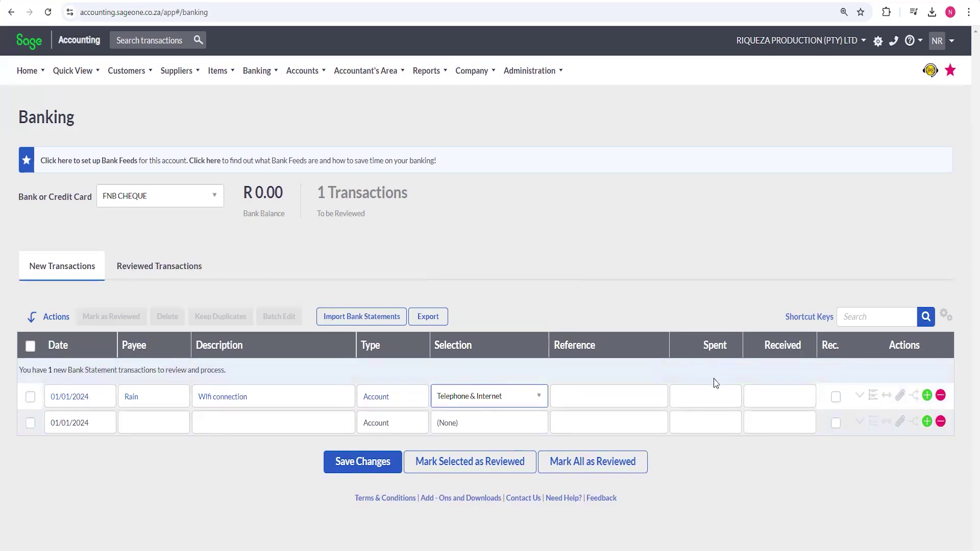
Enter 500 as the amount spent on the Rain transaction and save the changes
{"action": "left_click", "coordinate": [715, 402]}
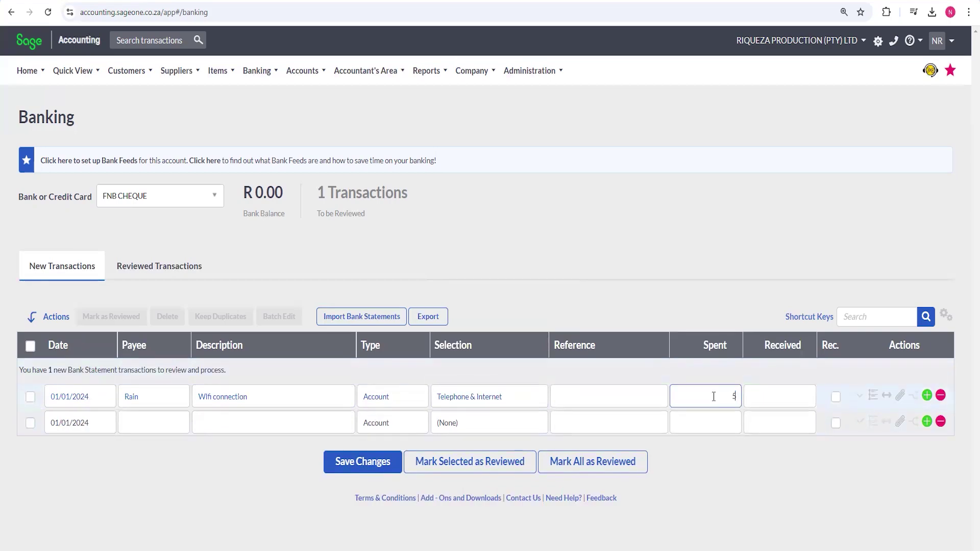
{"action": "type", "text": "500"}
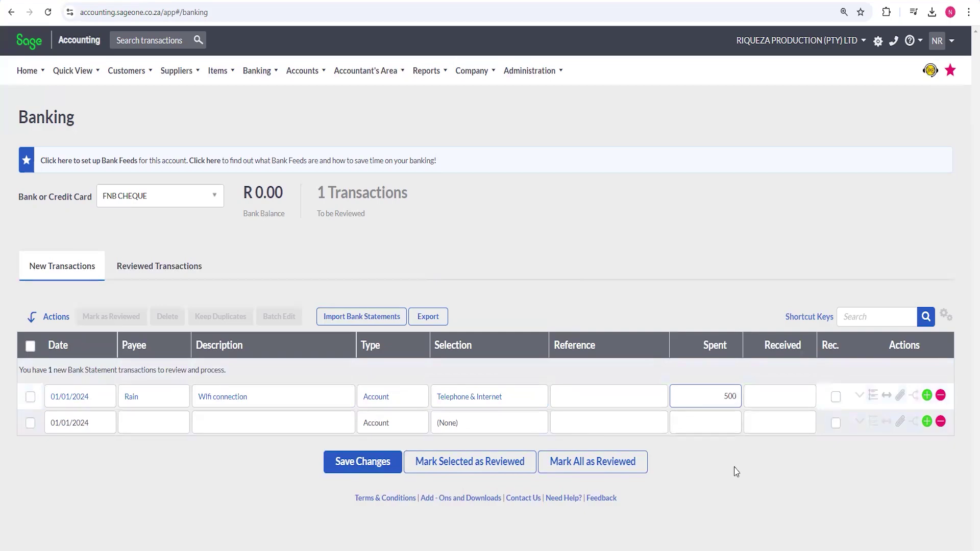
{"action": "left_click", "coordinate": [702, 424]}
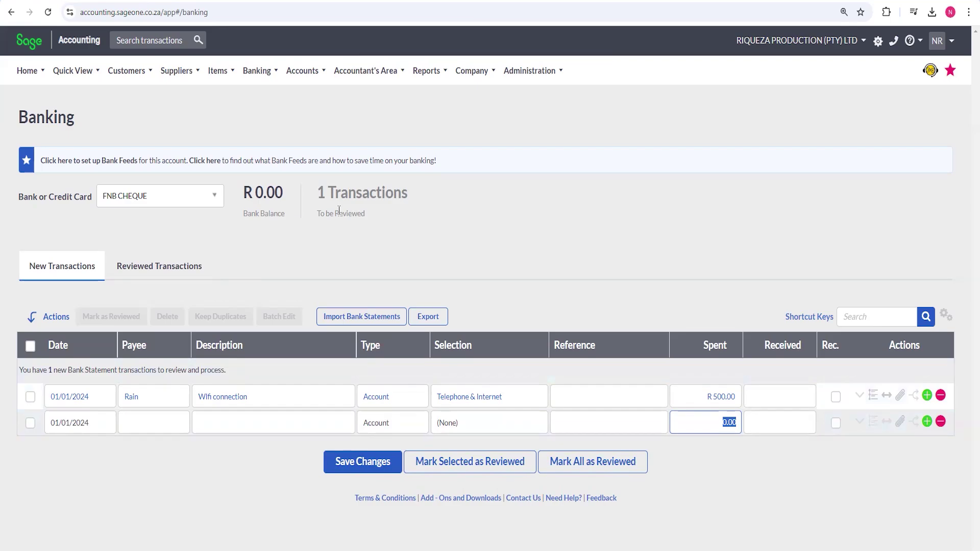
{"action": "left_click", "coordinate": [329, 316]}
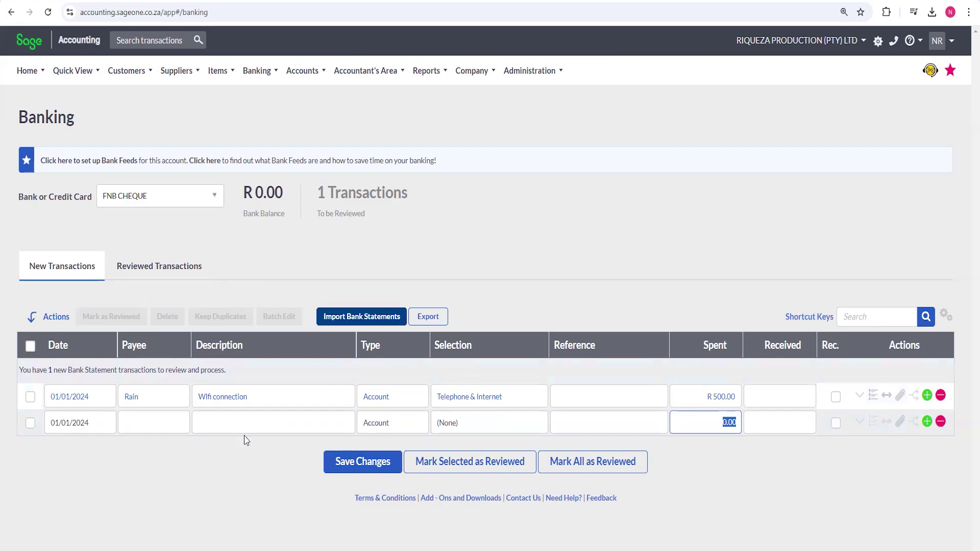
{"action": "left_click", "coordinate": [349, 468]}
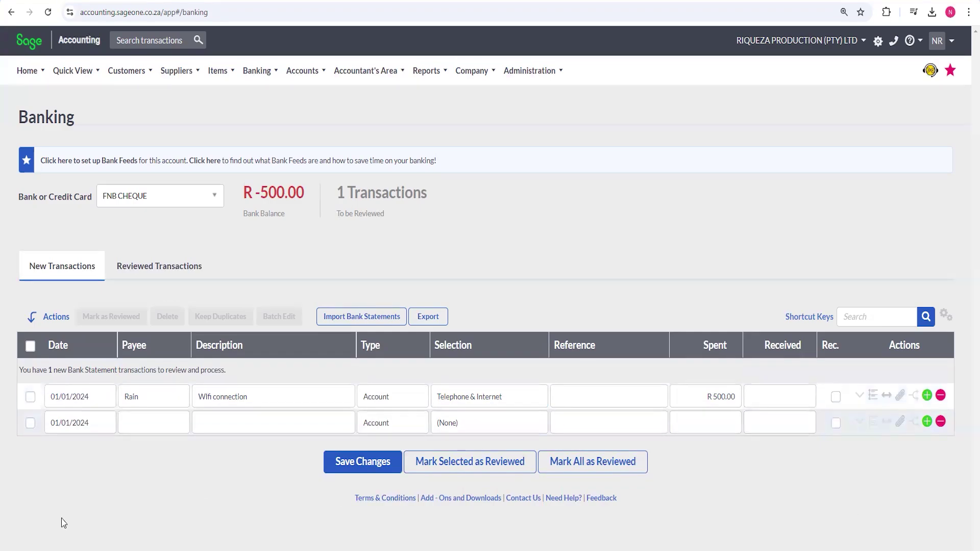
Mark the Rain transaction as reviewed and display the reviewed transactions of the FNB CHEQUE account
{"action": "left_click", "coordinate": [30, 398]}
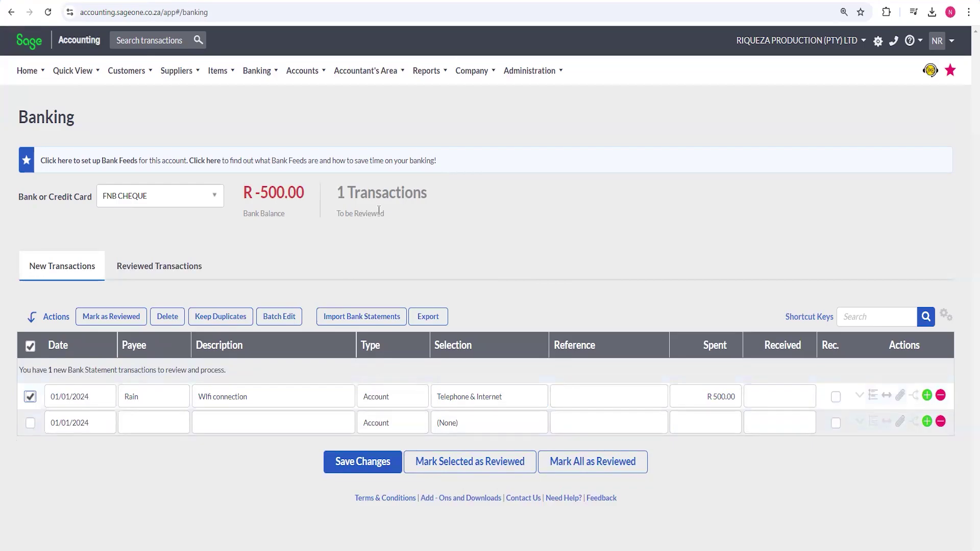
{"action": "left_click", "coordinate": [96, 317]}
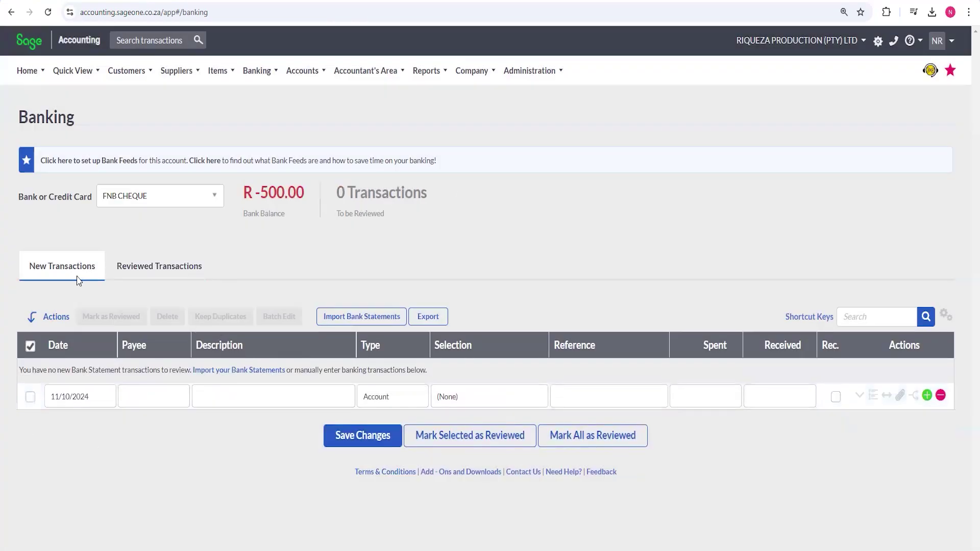
{"action": "left_click", "coordinate": [146, 271]}
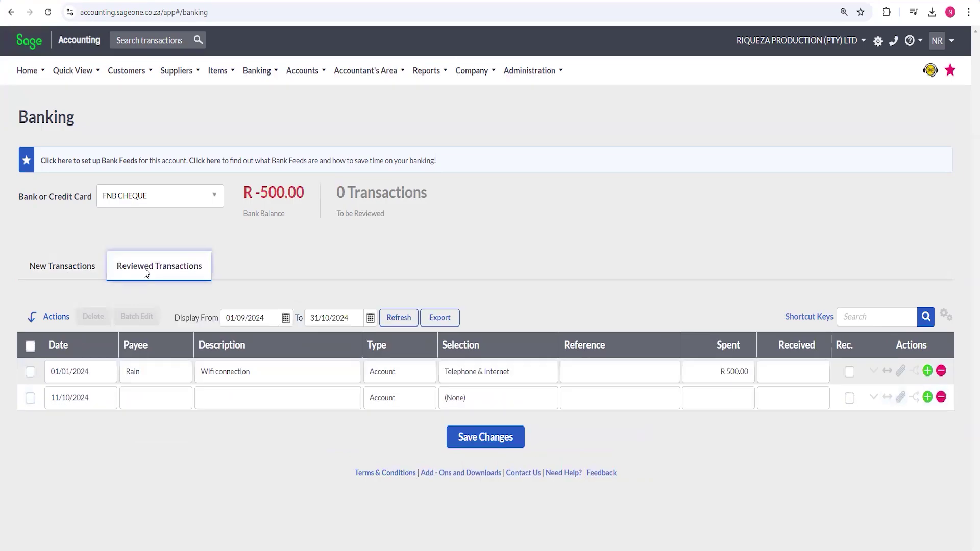
Delete the Rain Wi-Fi transaction from the reviewed transactions and confirm the deletion
{"action": "left_click", "coordinate": [30, 372]}
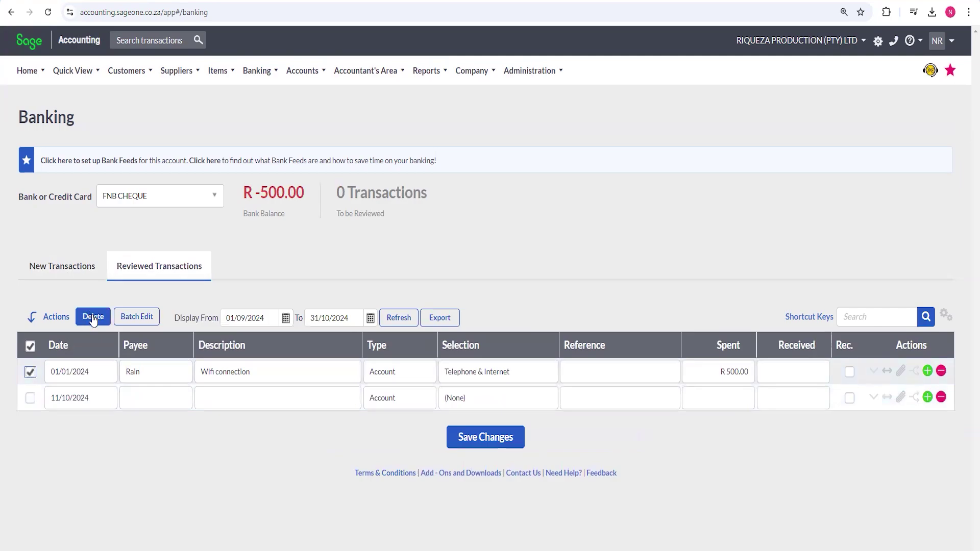
{"action": "left_click", "coordinate": [942, 372]}
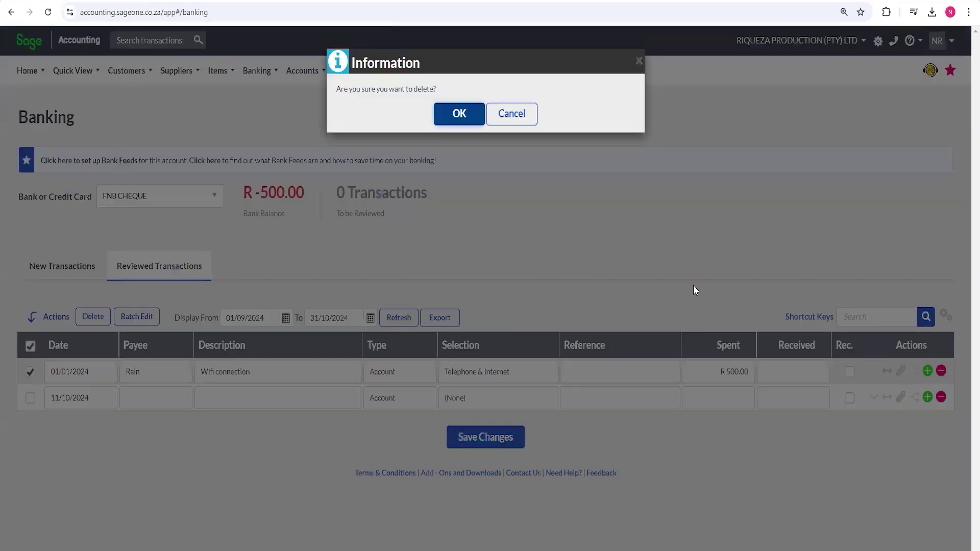
{"action": "left_click", "coordinate": [445, 118]}
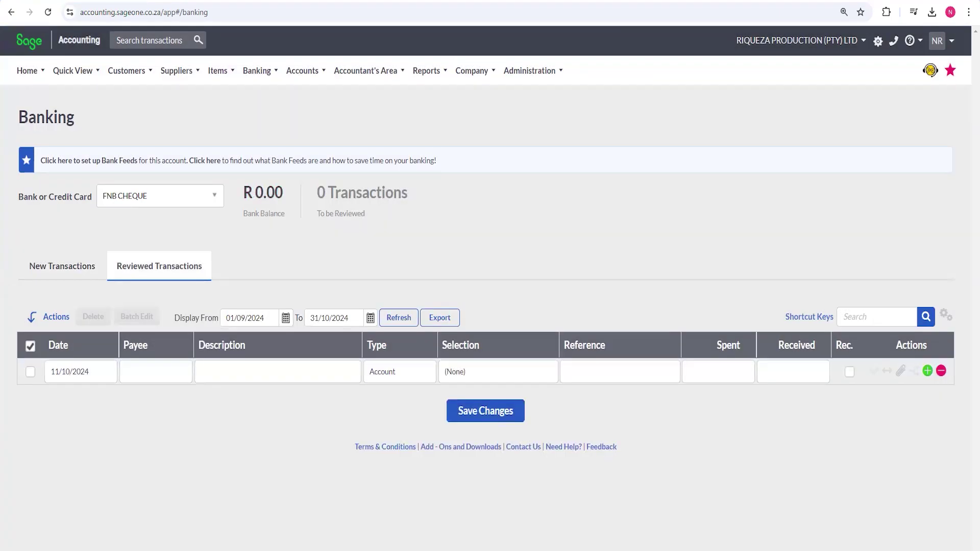
Return to the new transactions, open the bank statement import details and examine the available import file types
{"action": "left_click", "coordinate": [59, 271]}
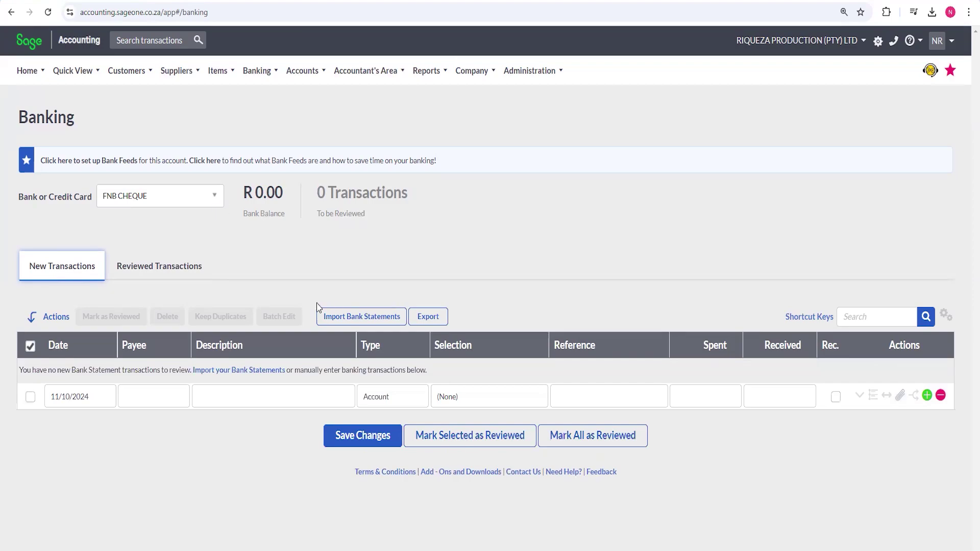
{"action": "left_click", "coordinate": [359, 319]}
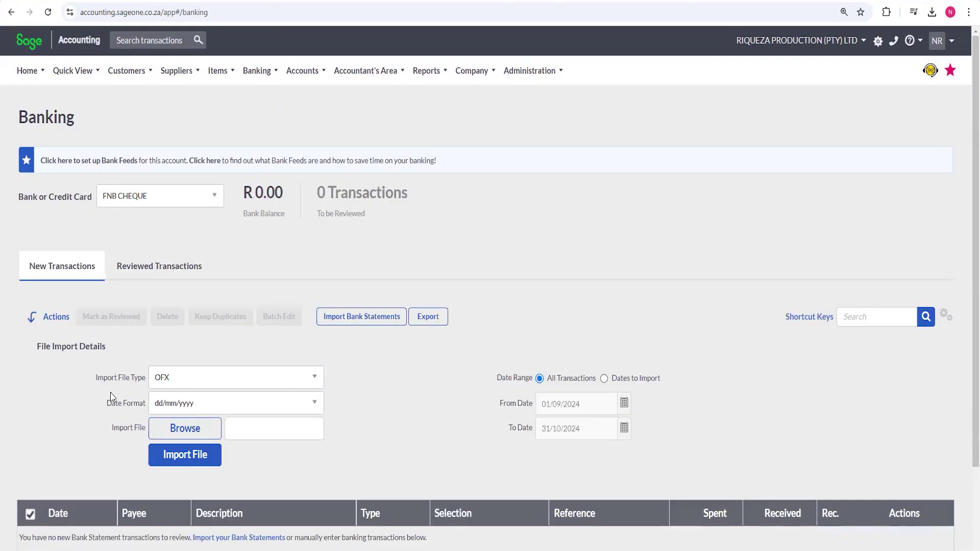
{"action": "left_click", "coordinate": [307, 386]}
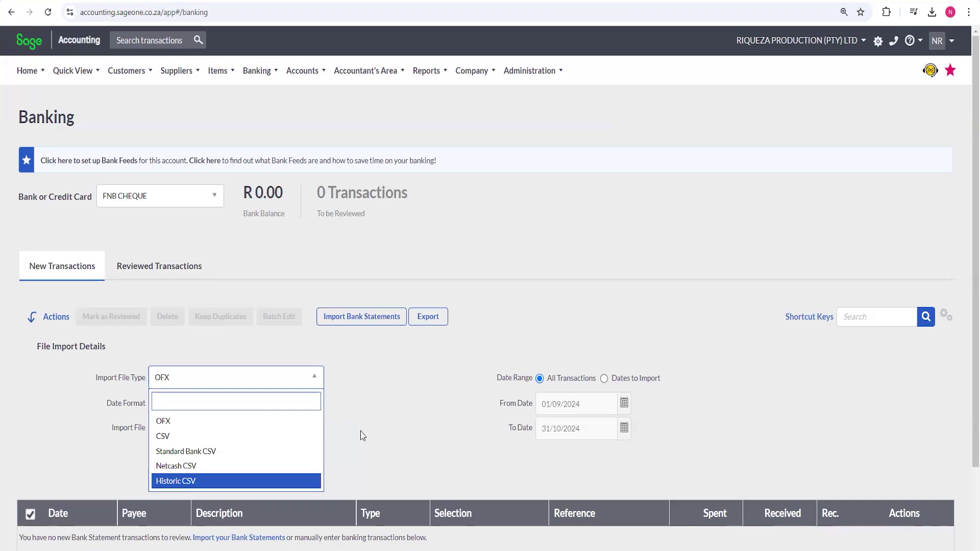
{"action": "left_click", "coordinate": [705, 304]}
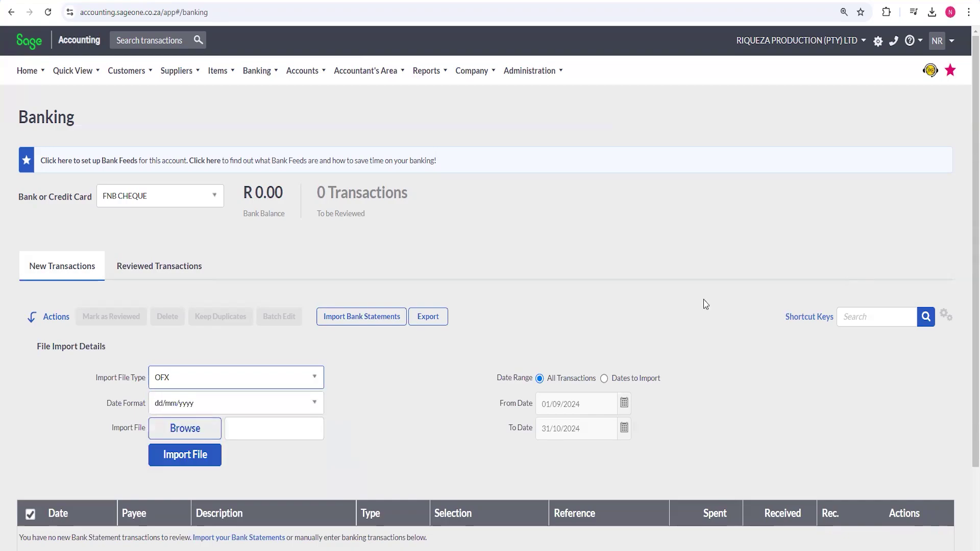